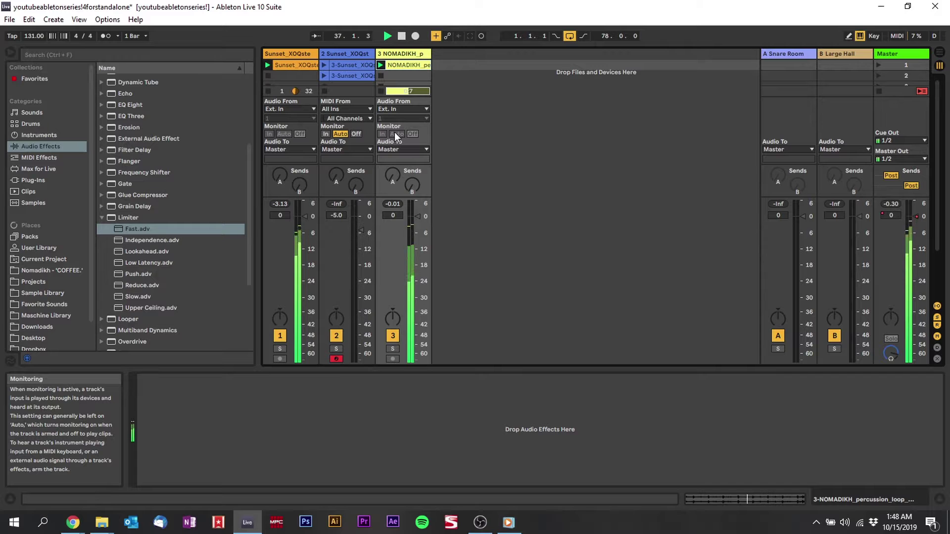
# Step: Stop playback, find Grand Piano.adg by searching Sounds for "grand piano", and load it onto a new MIDI track after track 3
pyautogui.press('space')
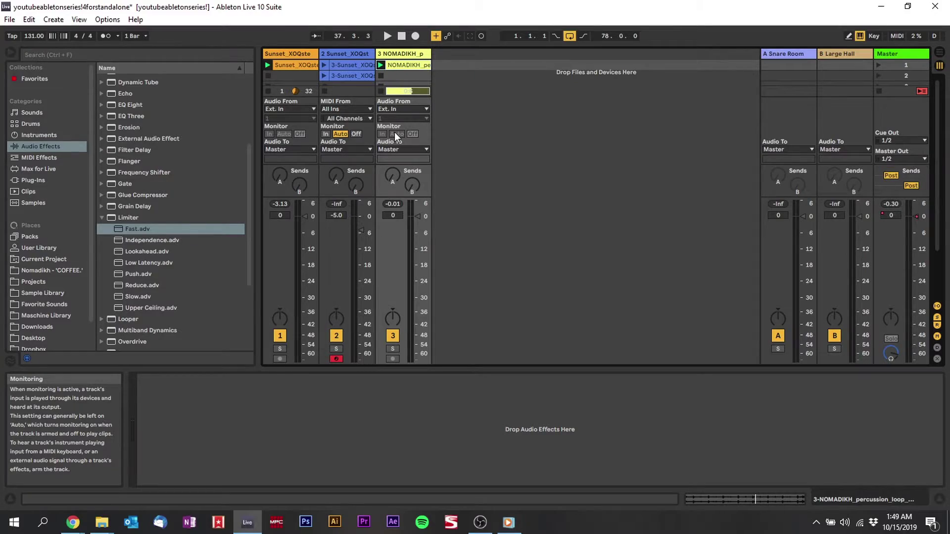
pyautogui.click(32, 145)
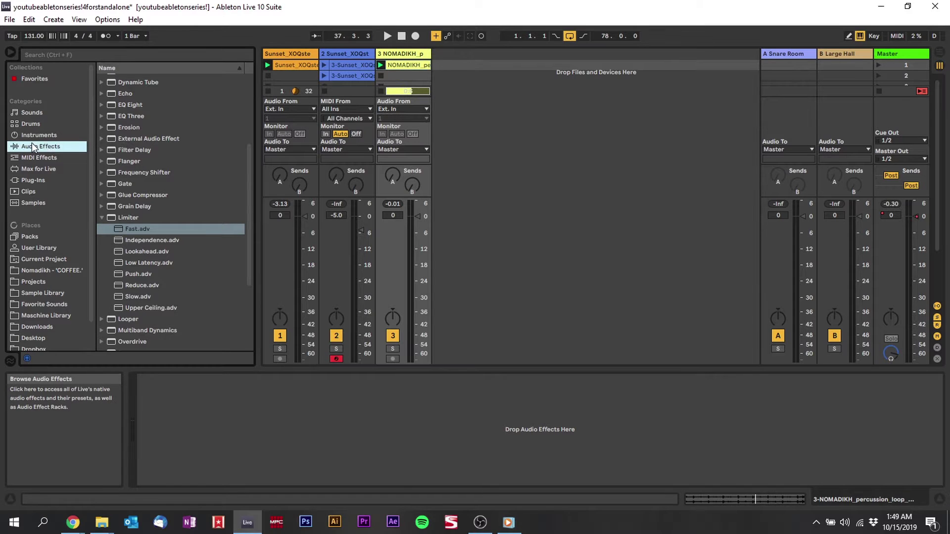
pyautogui.click(87, 56)
pyautogui.write('grand')
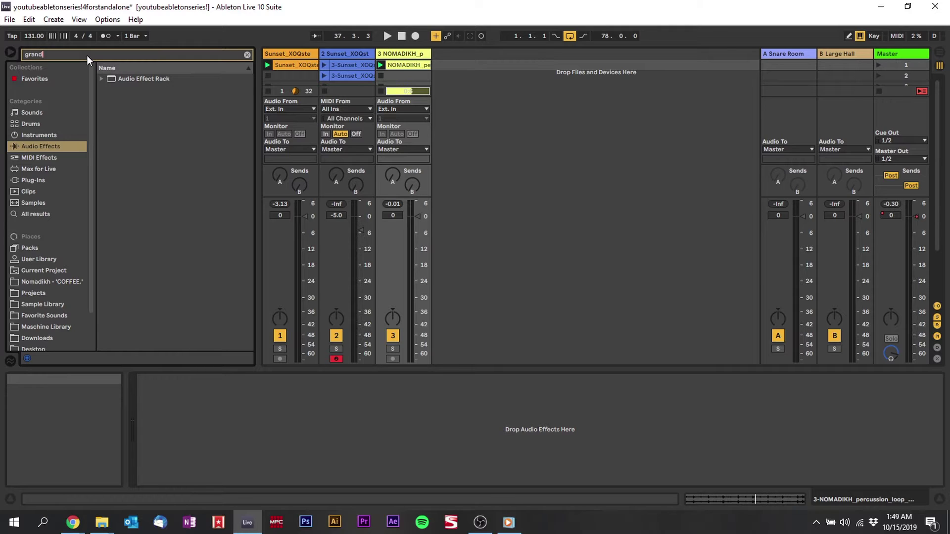
pyautogui.click(33, 135)
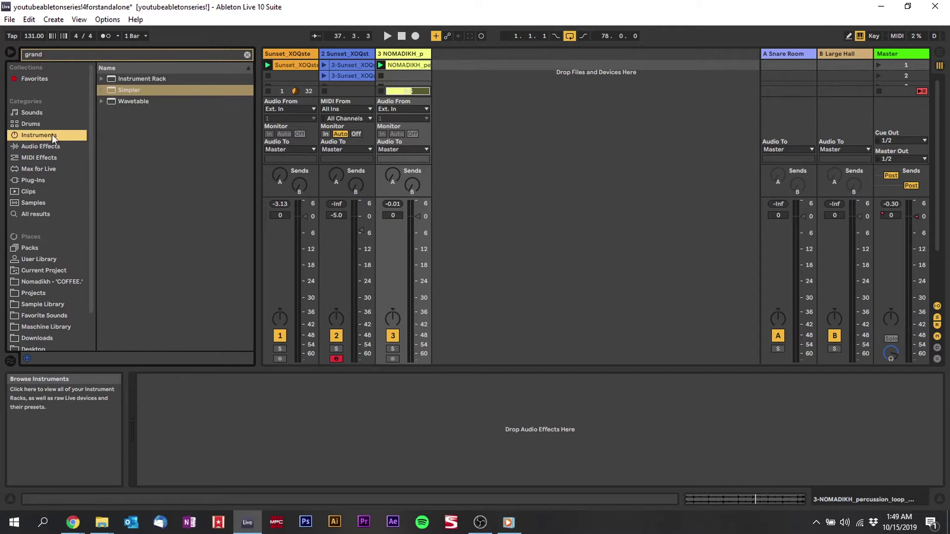
pyautogui.click(40, 111)
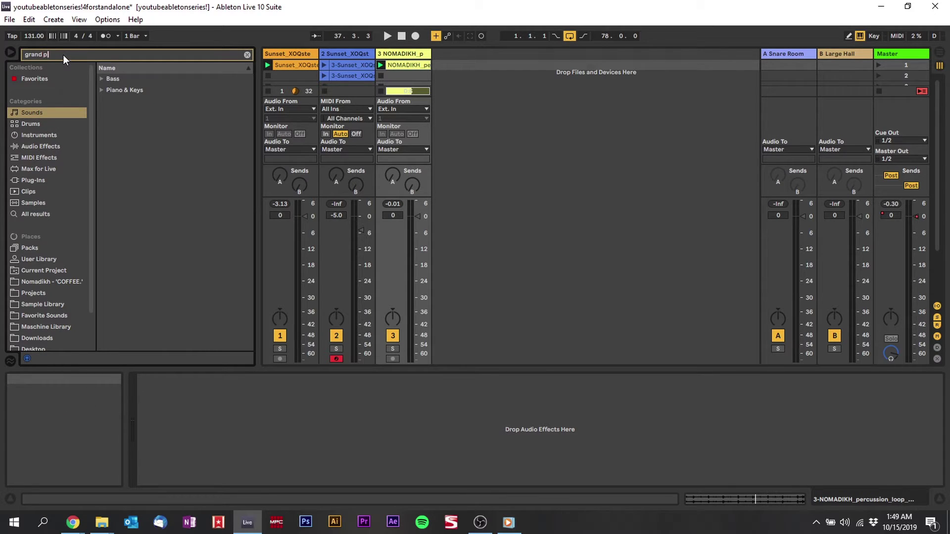
pyautogui.write('iano')
pyautogui.click(119, 90)
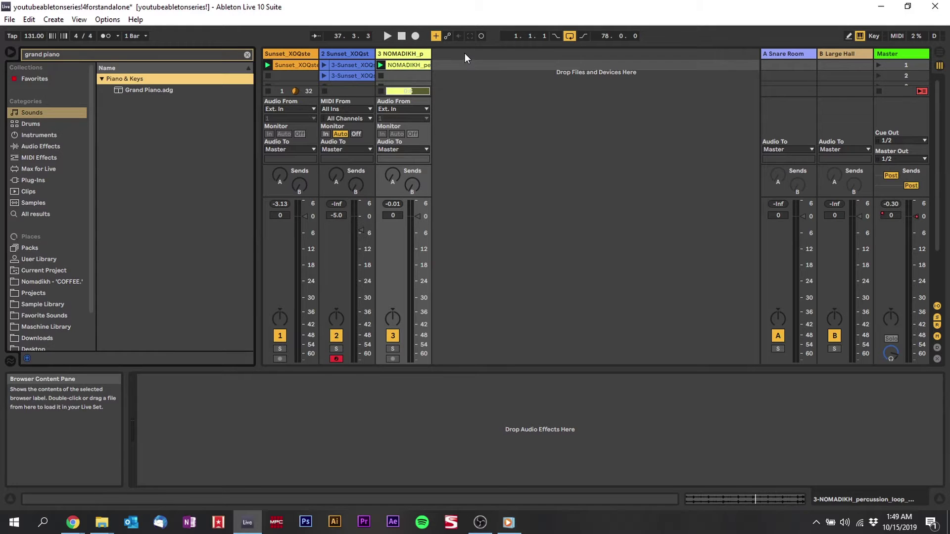
pyautogui.moveTo(153, 89); pyautogui.dragTo(457, 54)
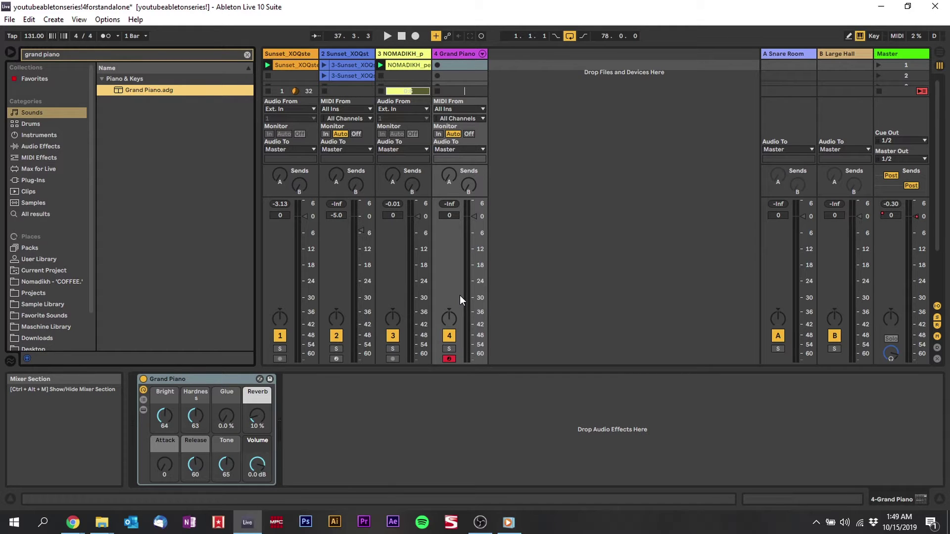
# Step: Lower the computer keyboard's octave and try notes on the Grand Piano while the loops play
pyautogui.press('a')
pyautogui.press('z')
pyautogui.press('a')
pyautogui.press('space')
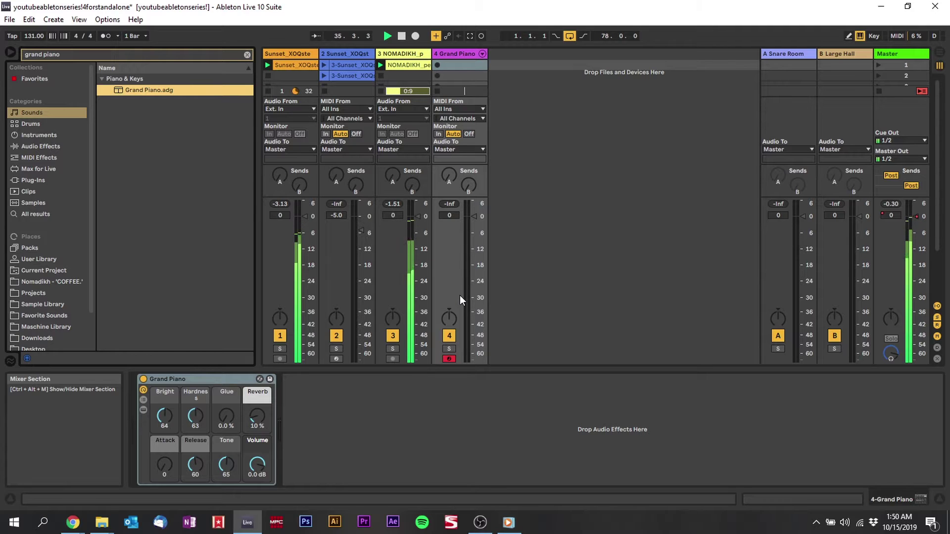
pyautogui.press('a')
pyautogui.press('a')
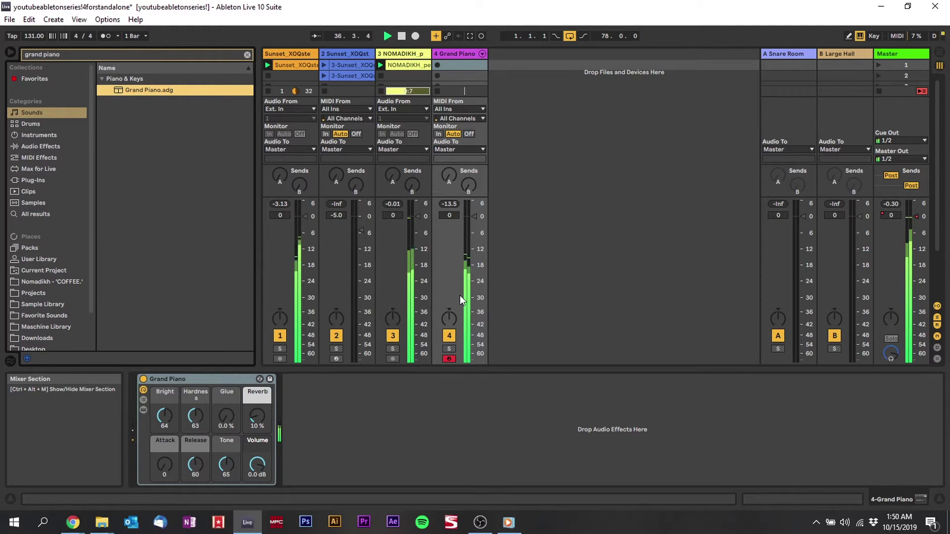
pyautogui.press('a')
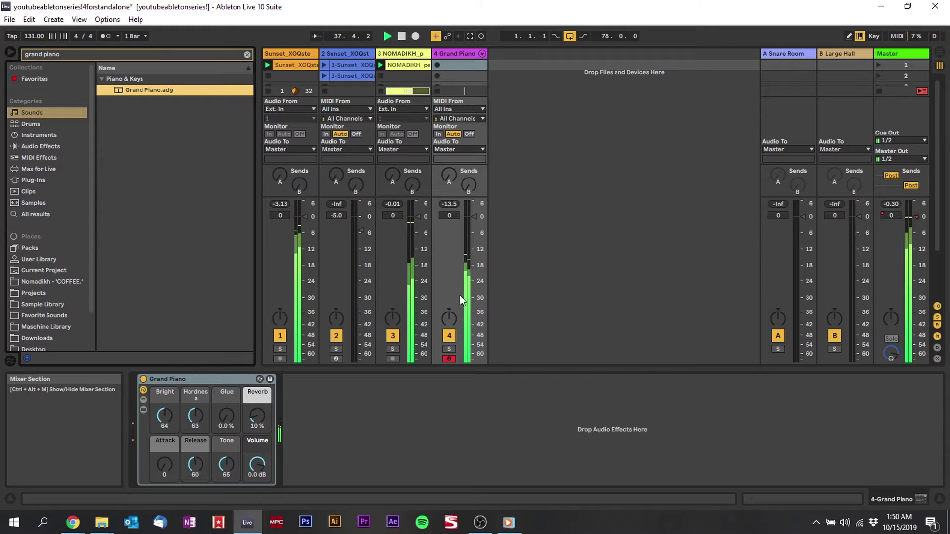
pyautogui.press('a')
# Step: Set the Grand Piano track volume to 6.0 dB and rehearse a melody over the loop with the keyboard octave at C4 to D5
pyautogui.moveTo(470, 217); pyautogui.dragTo(472, 202)
pyautogui.press('x')
pyautogui.press('a')
pyautogui.press('a')
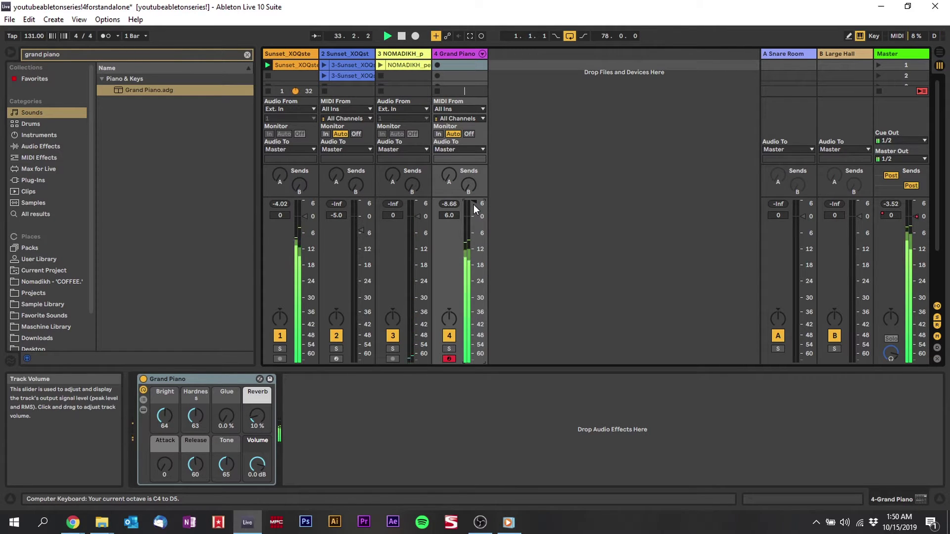
pyautogui.press('a')
pyautogui.press('a')
pyautogui.press('a')
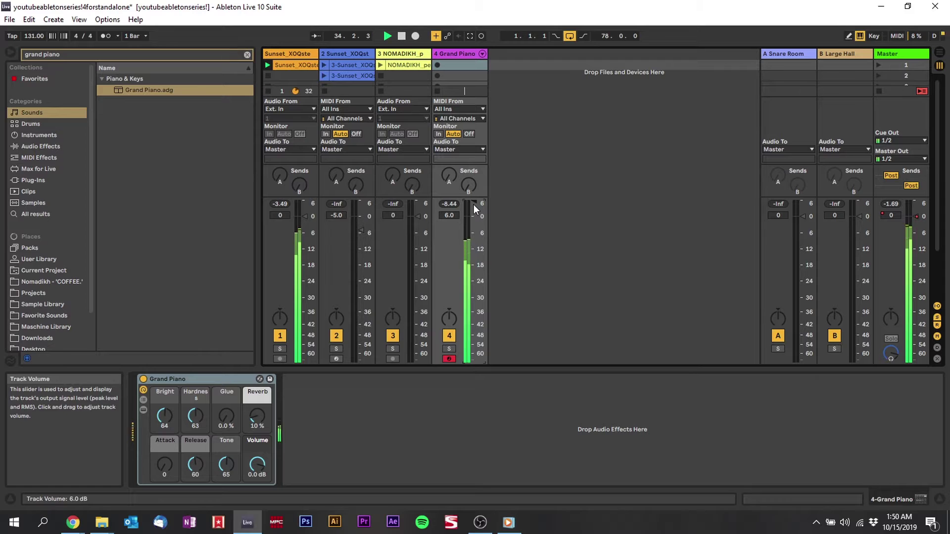
pyautogui.press('a')
pyautogui.press('a')
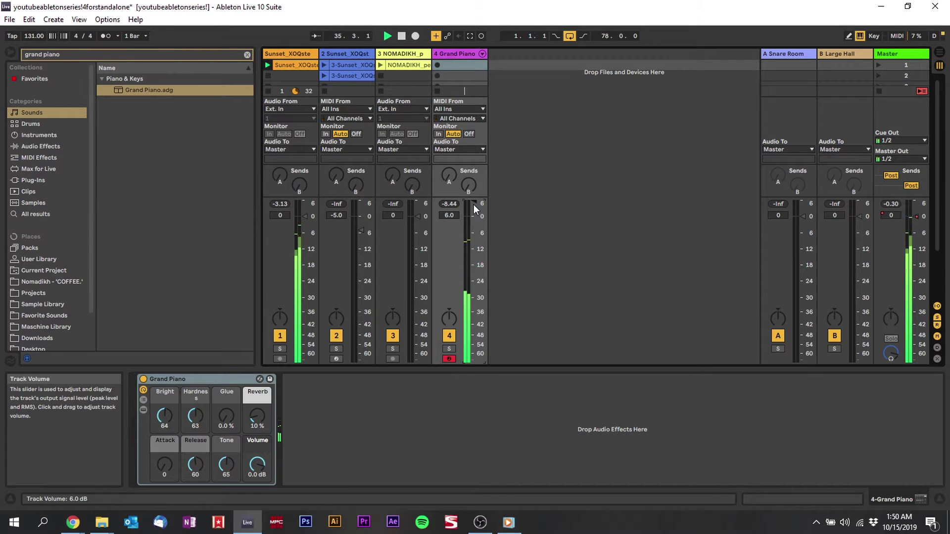
pyautogui.press('a')
pyautogui.press('a')
pyautogui.press('a')
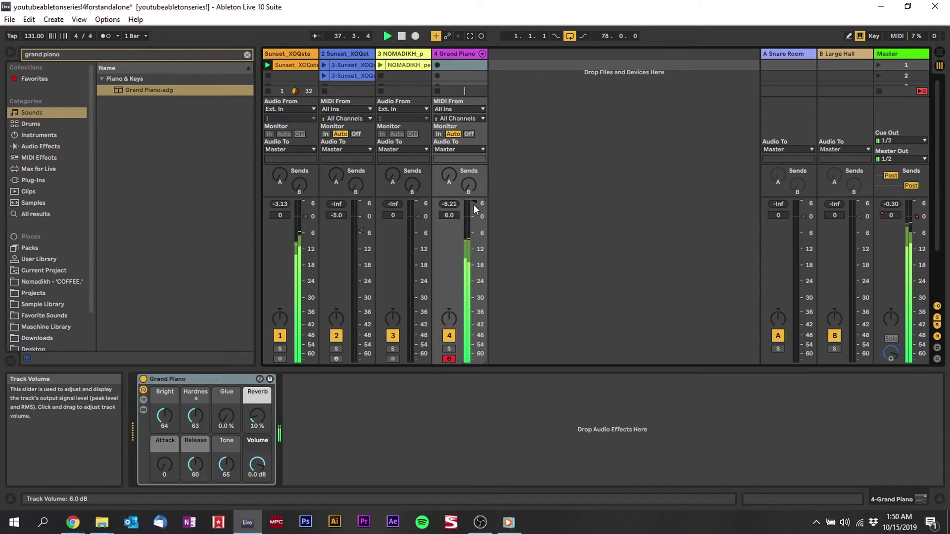
pyautogui.press('a')
pyautogui.press('a')
pyautogui.press('a')
pyautogui.press('a')
pyautogui.press('a')
pyautogui.press('a')
pyautogui.press('a')
pyautogui.press('a')
pyautogui.press('a')
pyautogui.press('space')
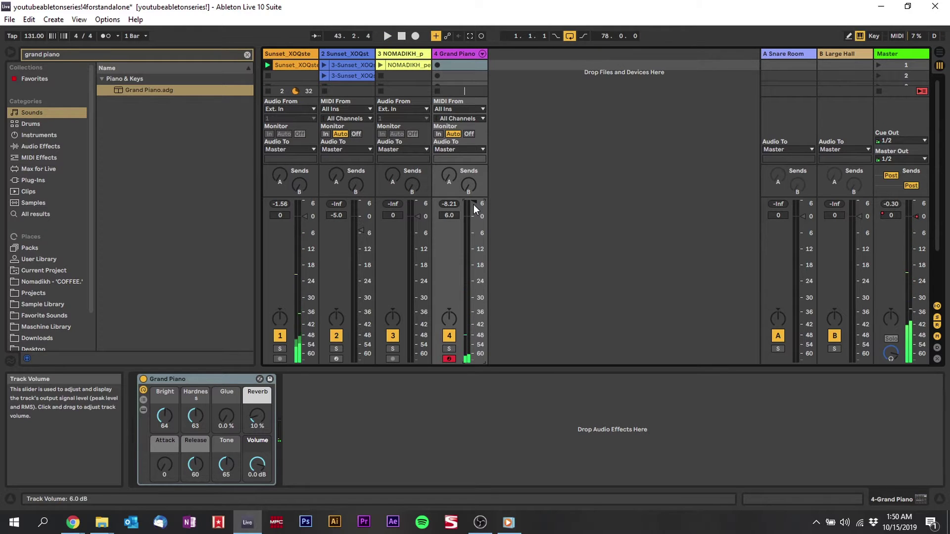
# Step: Record a two-bar melody into the Grand Piano track's first clip slot and enlarge its notes in the note editor
pyautogui.press('a')
pyautogui.click(438, 64)
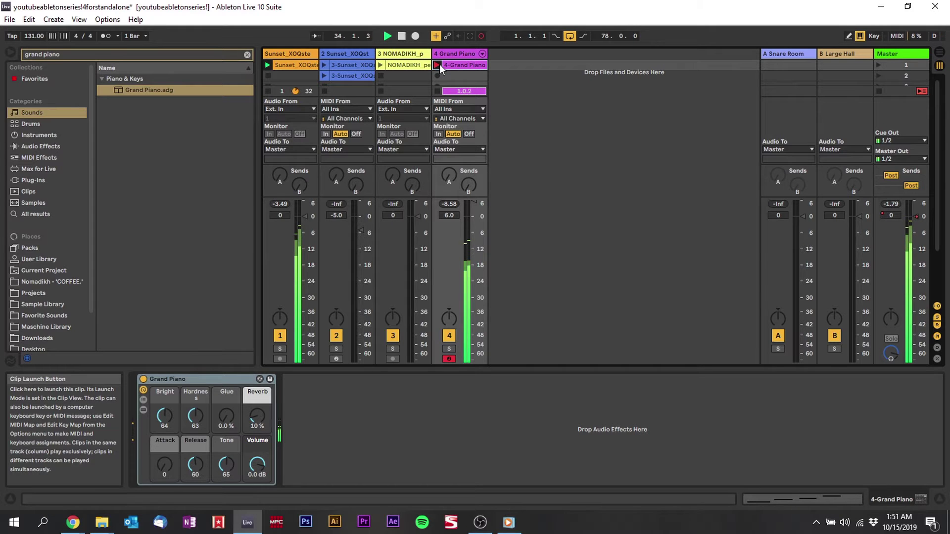
pyautogui.click(440, 65)
pyautogui.doubleClick(459, 66)
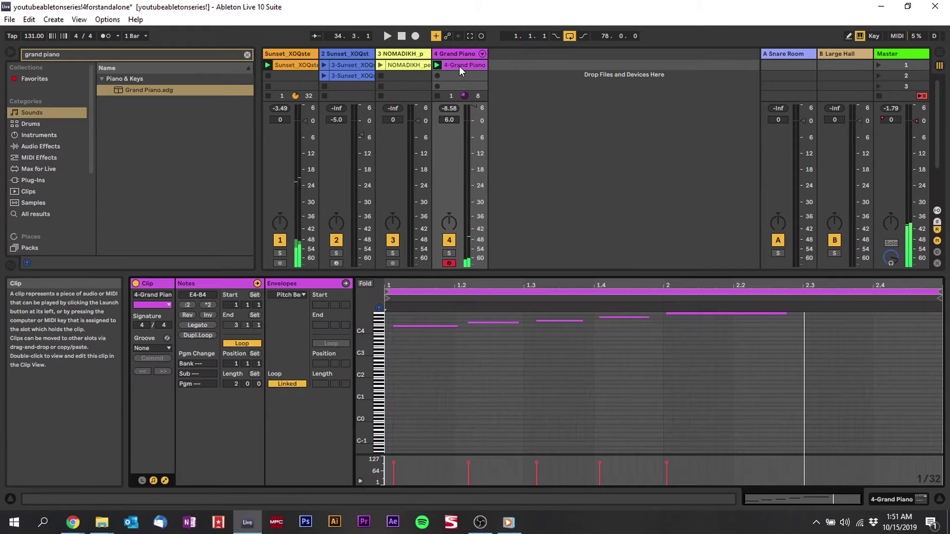
pyautogui.moveTo(366, 341); pyautogui.dragTo(392, 353)
pyautogui.scroll(5, 416, 354)
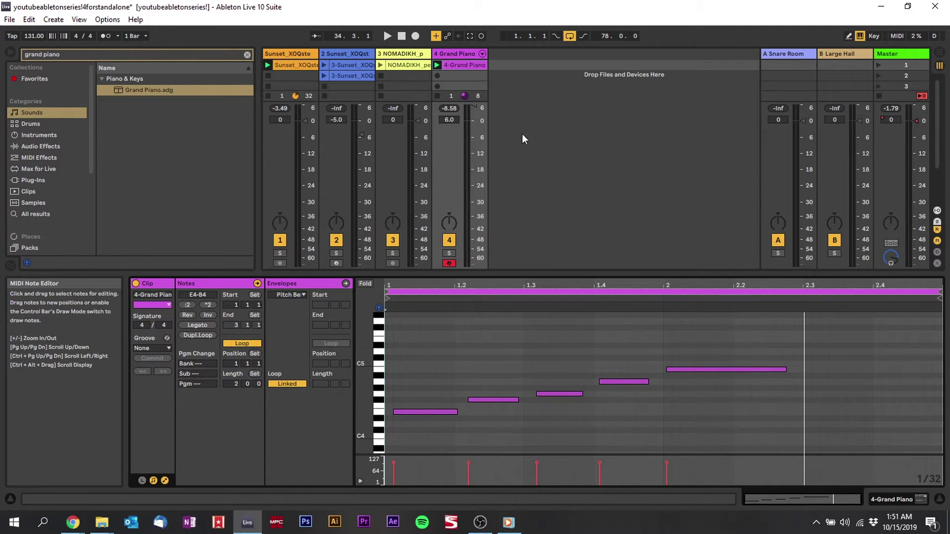
# Step: Search Sounds for "guitar bass" and load Guitar Bass.adv onto a new MIDI track after the Grand Piano track
pyautogui.click(455, 54)
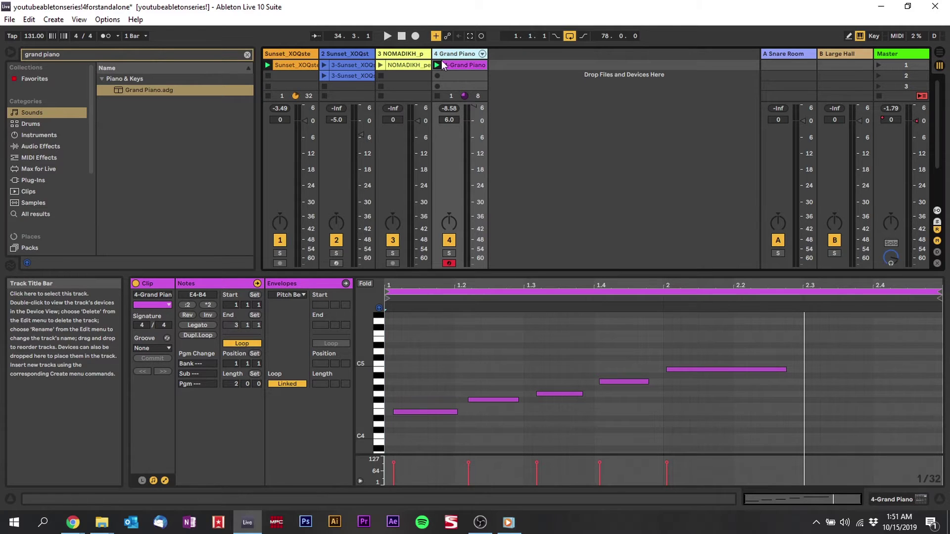
pyautogui.click(73, 51)
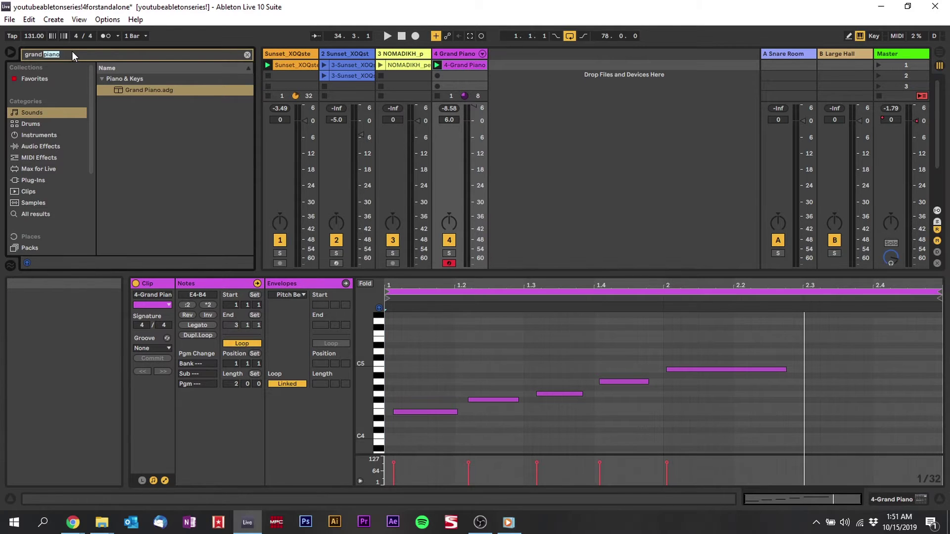
pyautogui.click(246, 54)
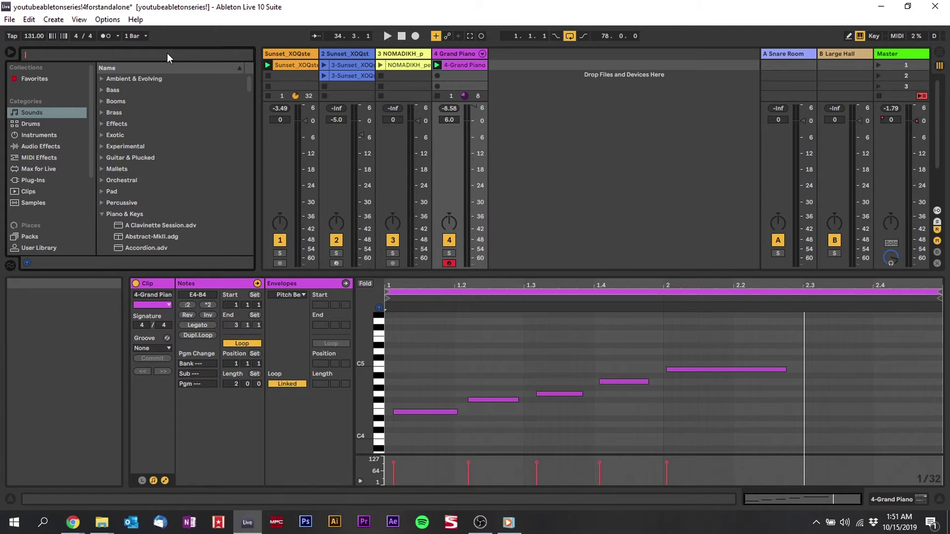
pyautogui.write('gu')
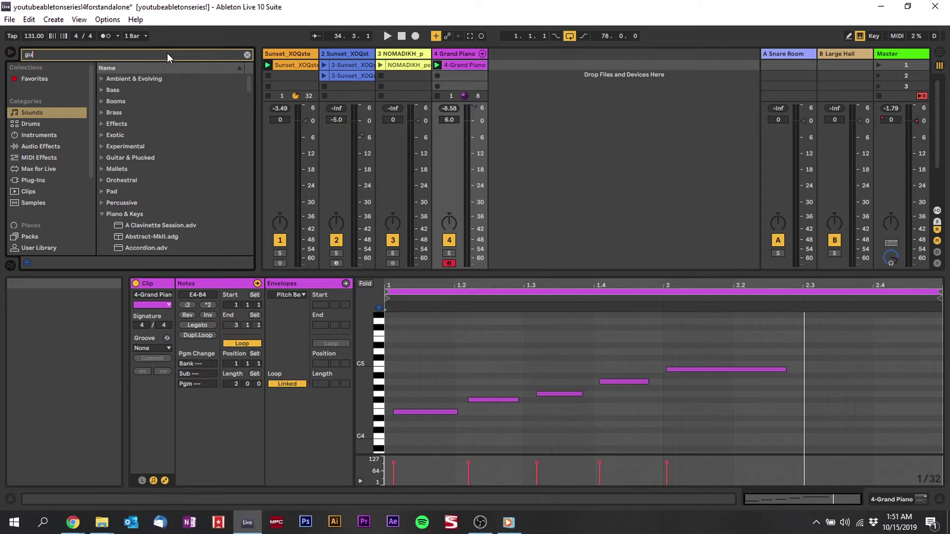
pyautogui.write('itar')
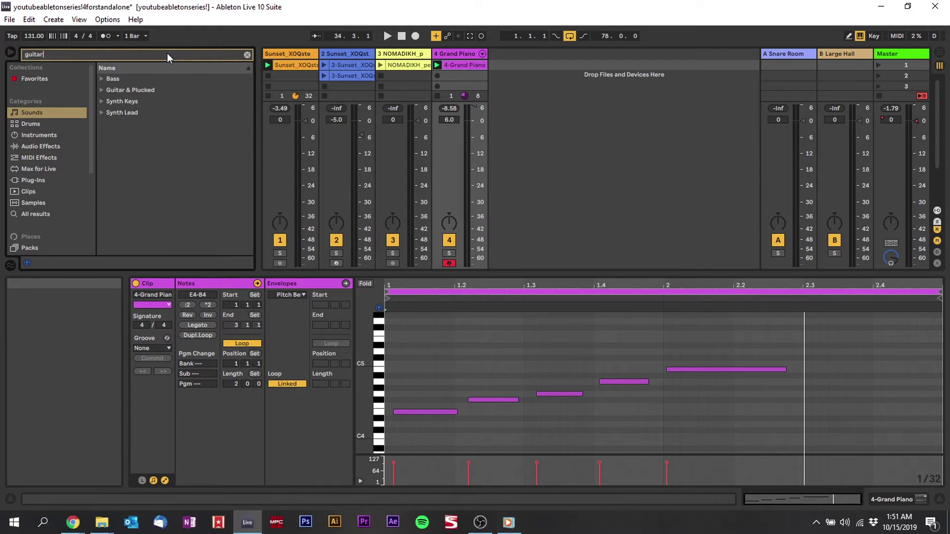
pyautogui.write(' bass')
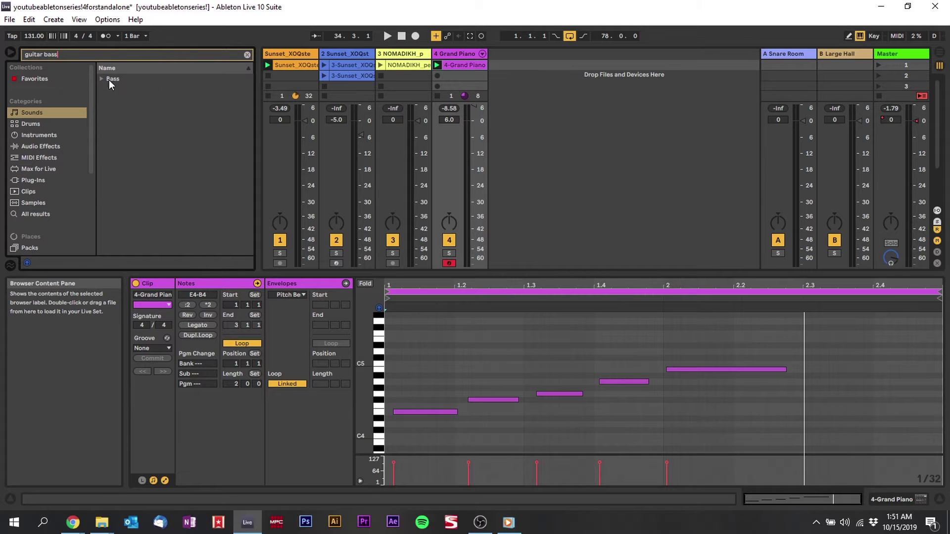
pyautogui.click(102, 80)
pyautogui.moveTo(136, 89); pyautogui.dragTo(502, 53)
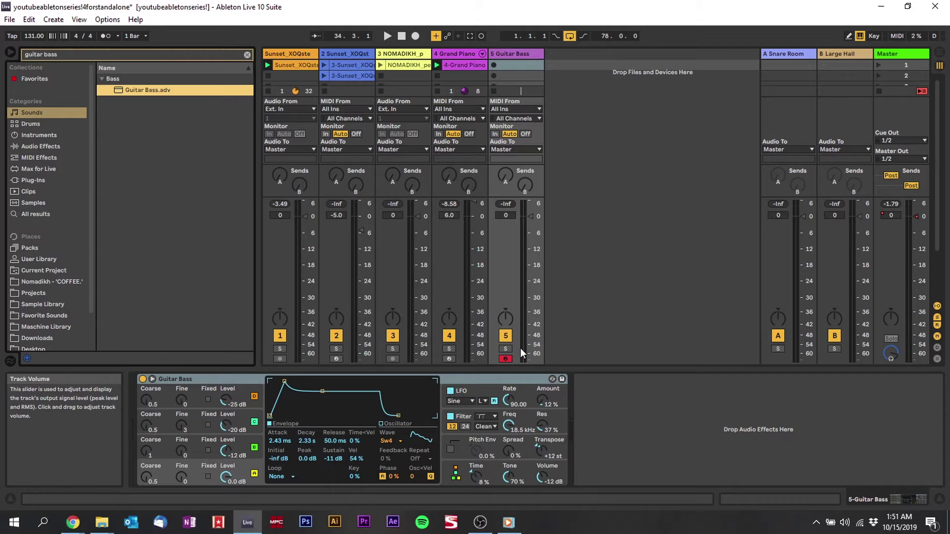
# Step: Play the Guitar Bass from the computer keyboard and lower the keyboard range by three octaves
pyautogui.press('a')
pyautogui.press('z')
pyautogui.press('z')
pyautogui.press('z')
# Step: Insert the C Minor preset of the Scale MIDI effect before Guitar Bass and set its base note to E
pyautogui.click(247, 55)
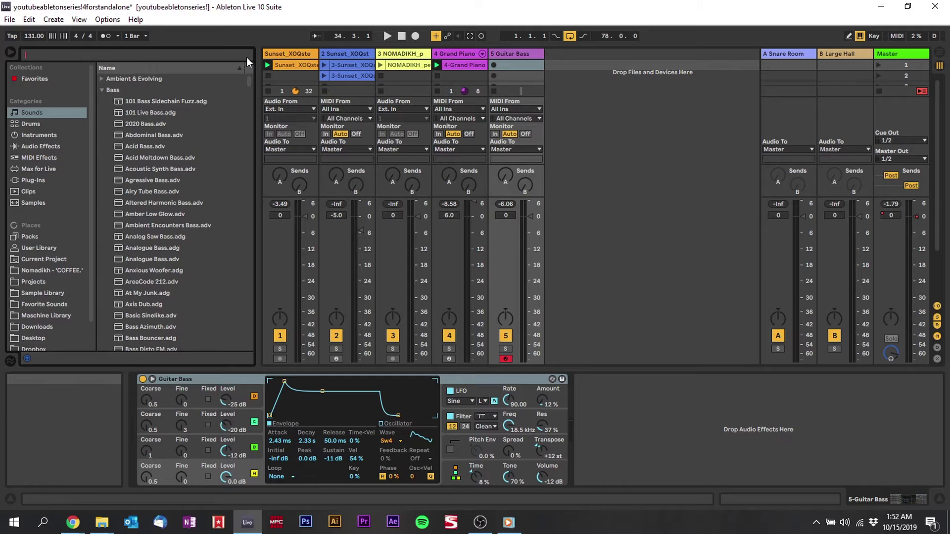
pyautogui.click(38, 158)
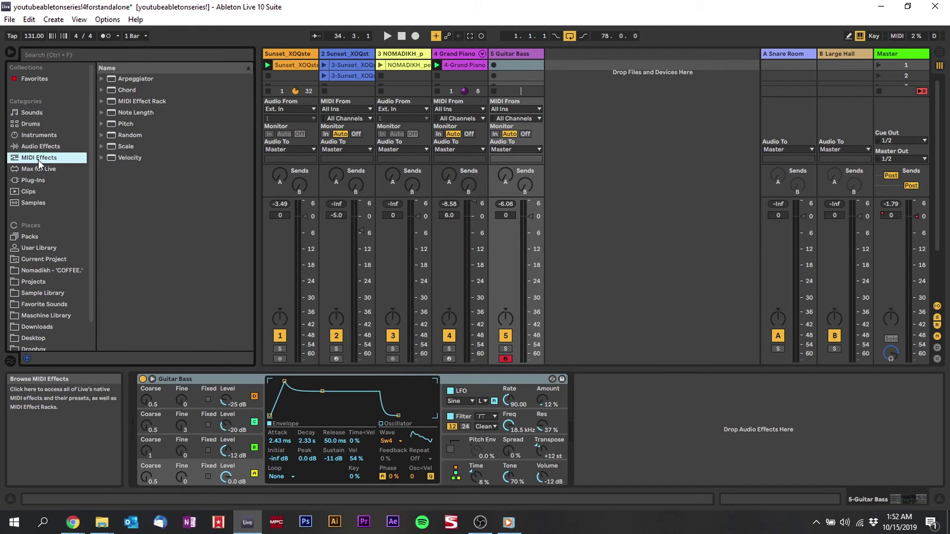
pyautogui.click(103, 148)
pyautogui.scroll(-1, 152, 190)
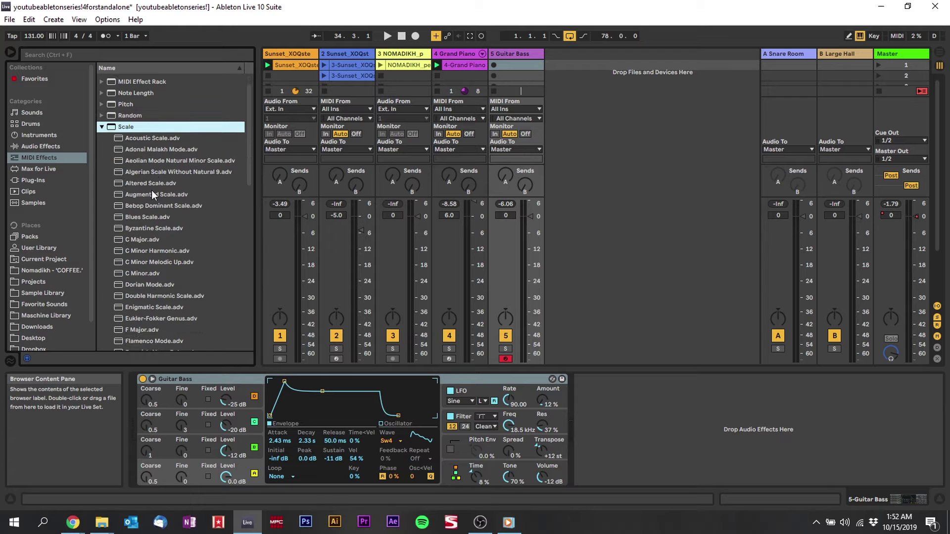
pyautogui.scroll(-1, 142, 251)
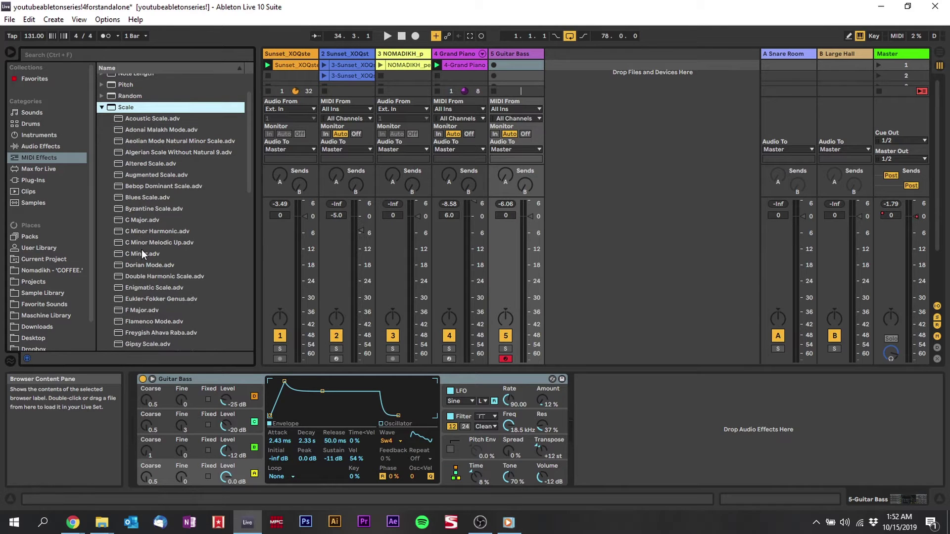
pyautogui.click(132, 219)
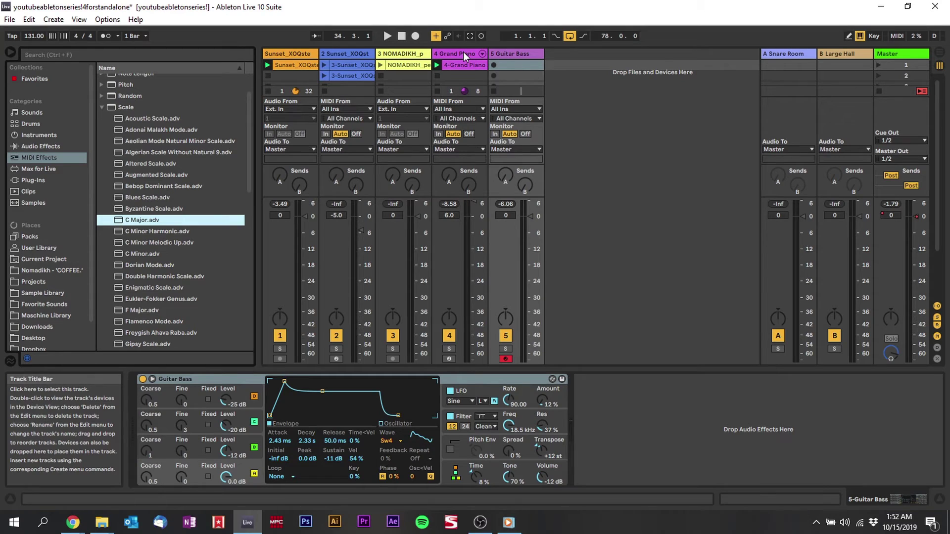
pyautogui.click(504, 53)
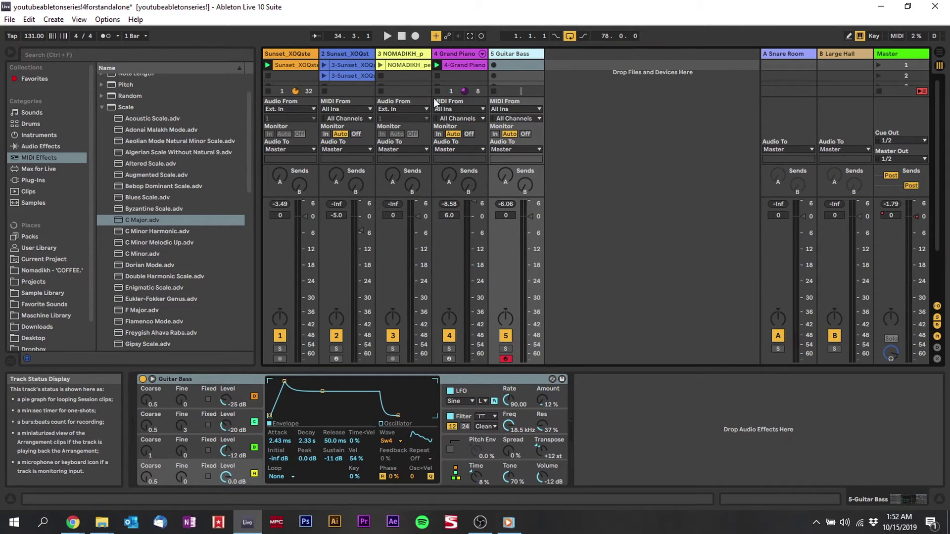
pyautogui.click(139, 253)
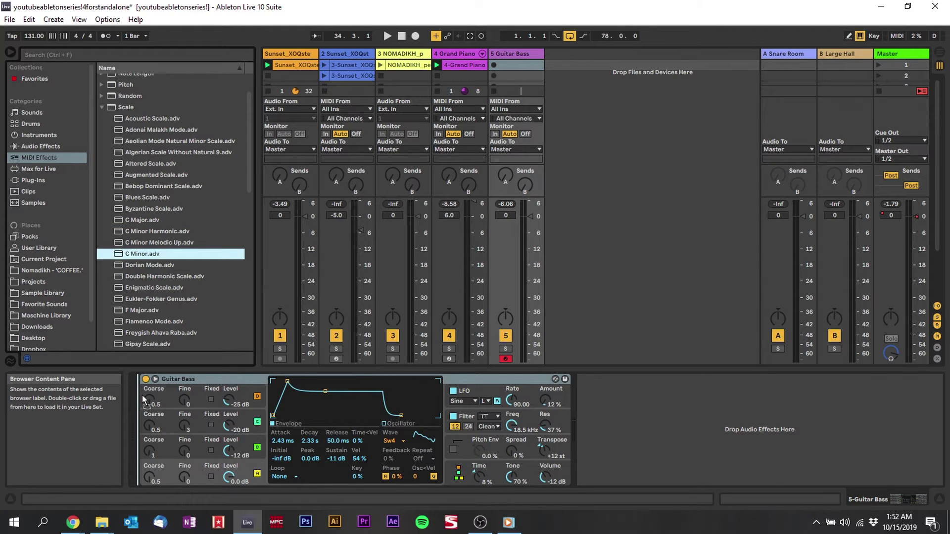
pyautogui.moveTo(142, 395); pyautogui.dragTo(145, 395)
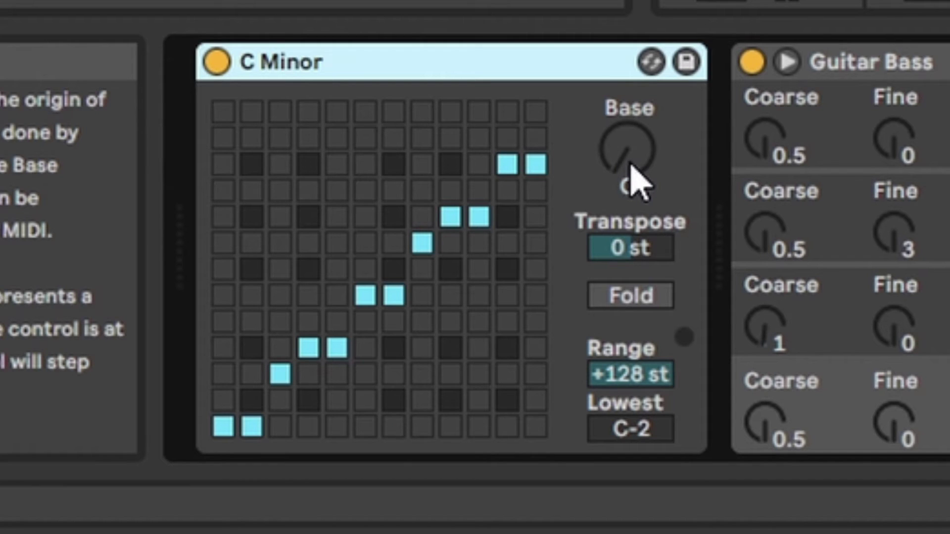
pyautogui.moveTo(633, 184); pyautogui.dragTo(633, 171)
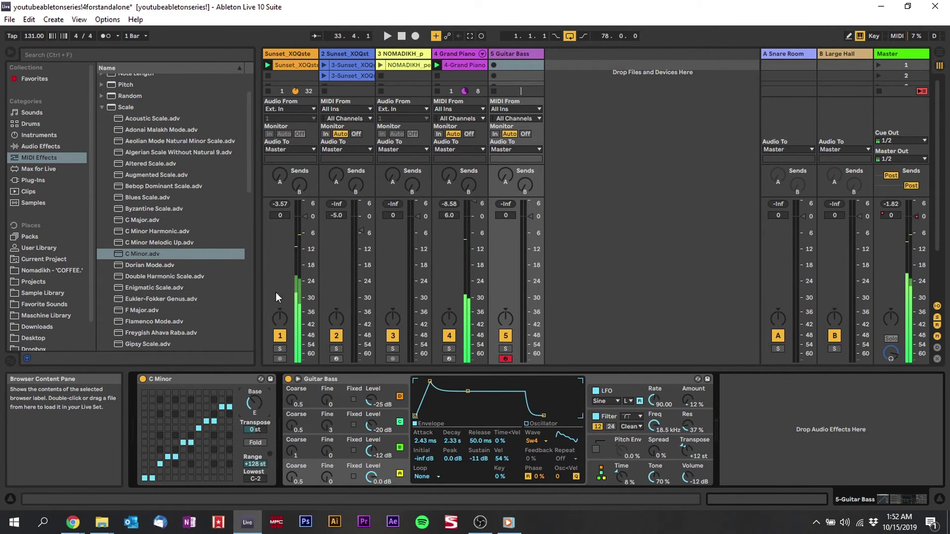
# Step: Mute the Grand Piano track for a run-through of the bass over the loop, and enable the metronome
pyautogui.click(449, 336)
pyautogui.press('space')
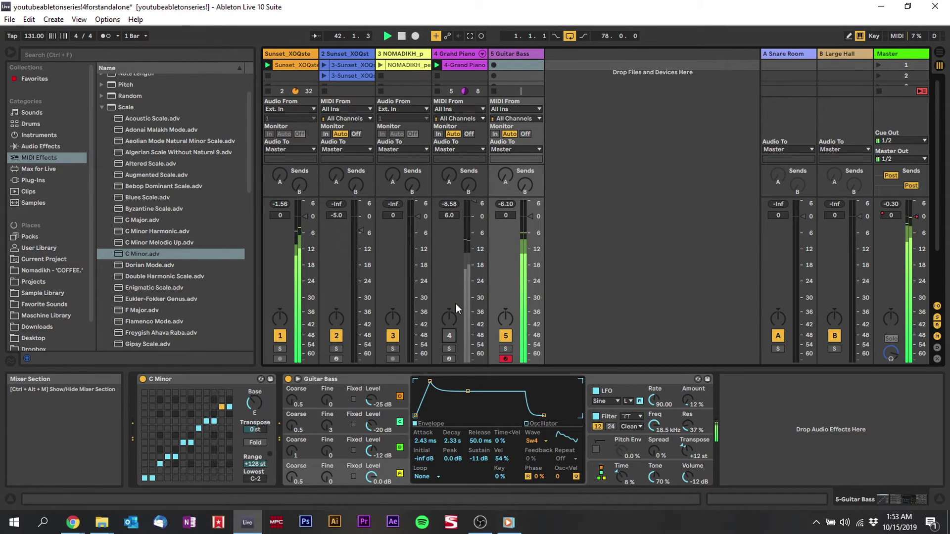
pyautogui.press('space')
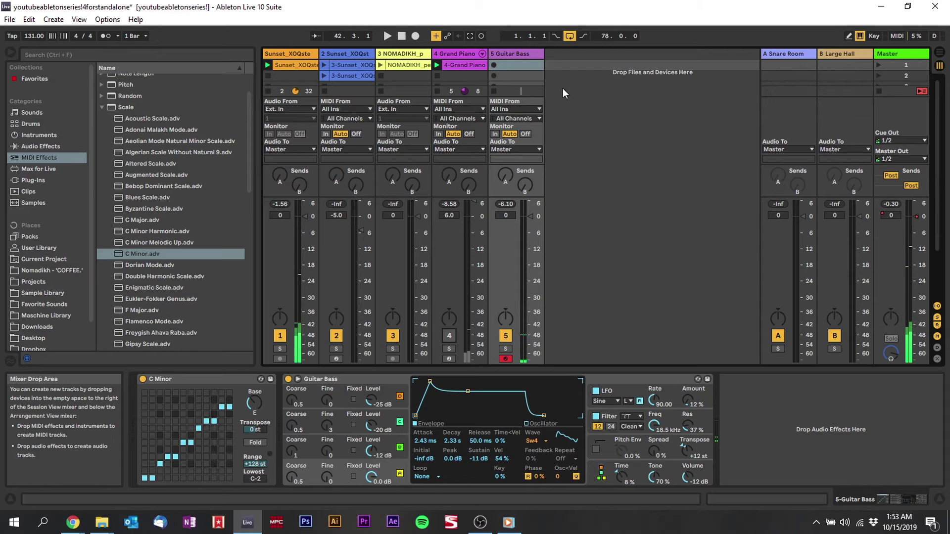
pyautogui.click(102, 35)
pyautogui.click(495, 64)
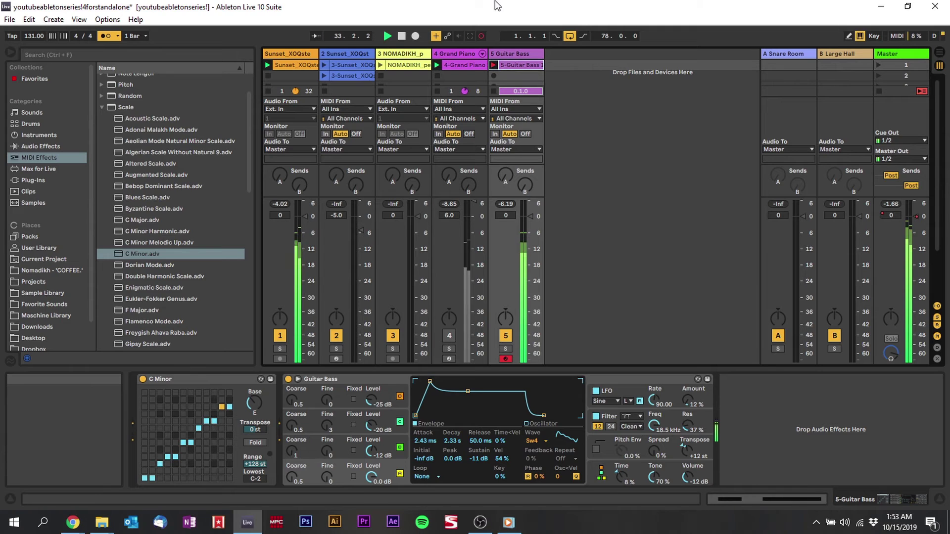
pyautogui.click(523, 68)
pyautogui.press('Delete')
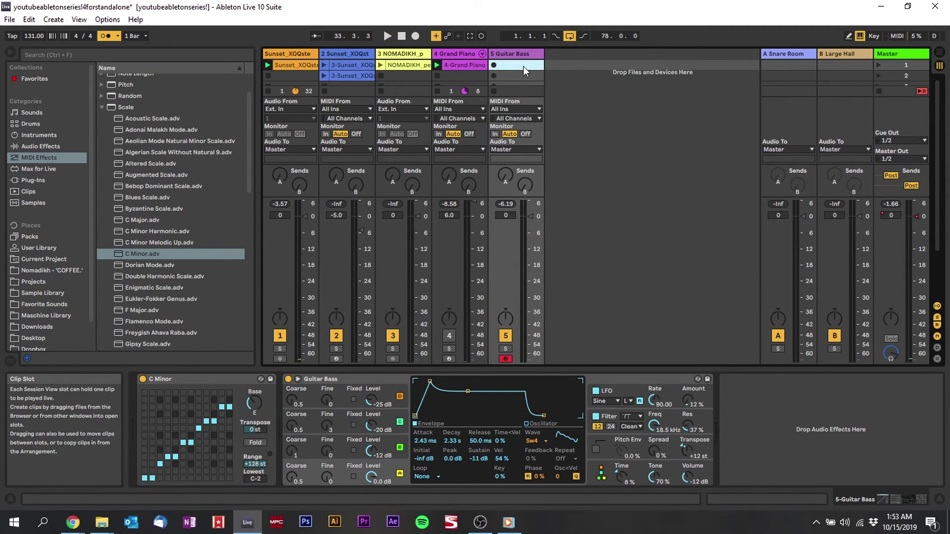
# Step: Record an eight-bar bass line into the Guitar Bass track's first clip slot and open the clip in the note editor
pyautogui.click(495, 64)
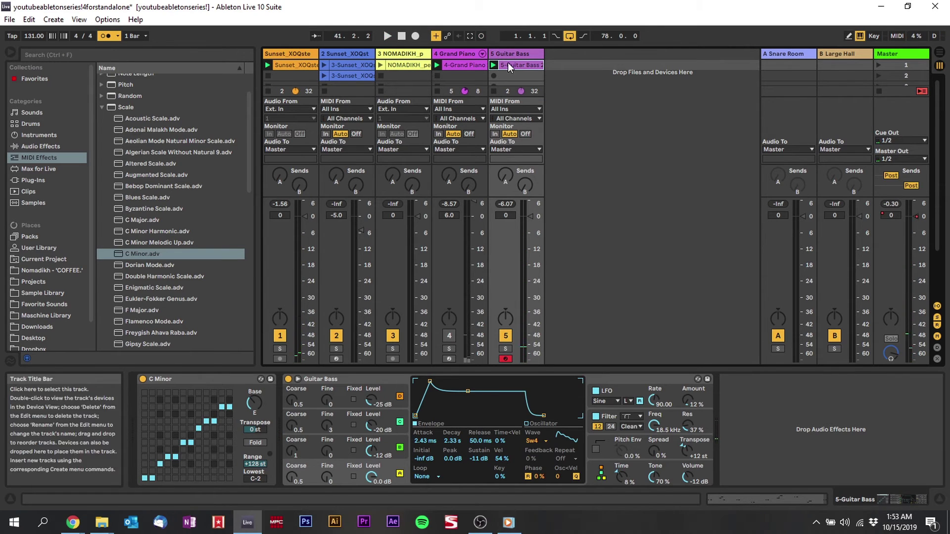
pyautogui.click(510, 64)
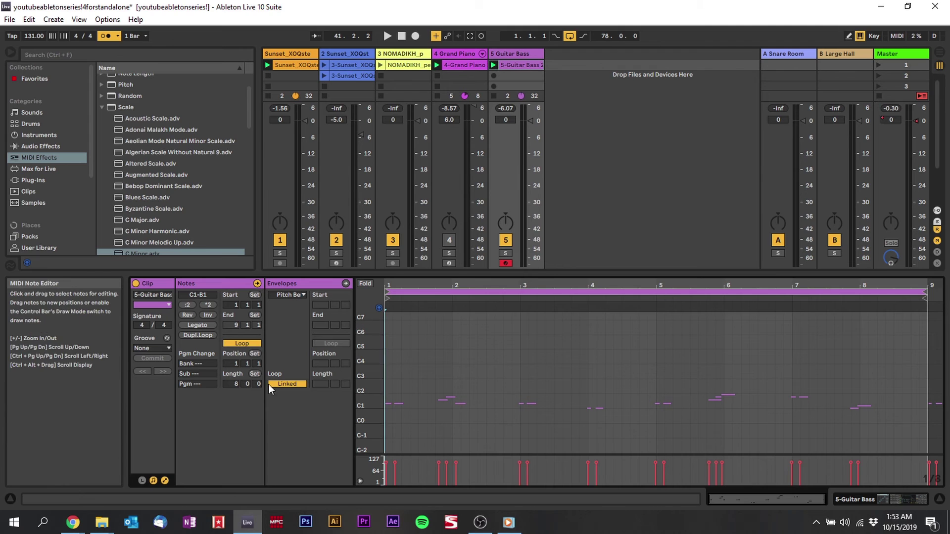